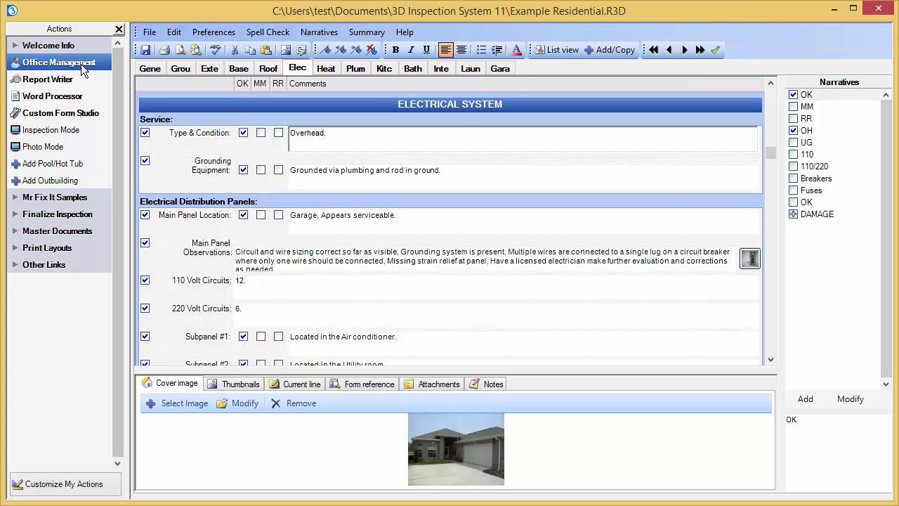
# Leave the Office Management jobs list and bring back the Example Residential electrical form in Report Writer.
pyautogui.click(59, 63)
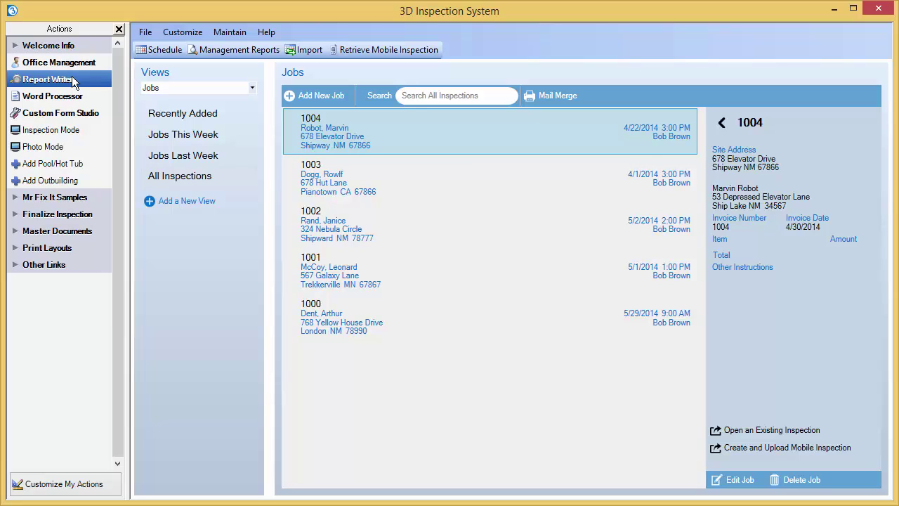
pyautogui.click(73, 80)
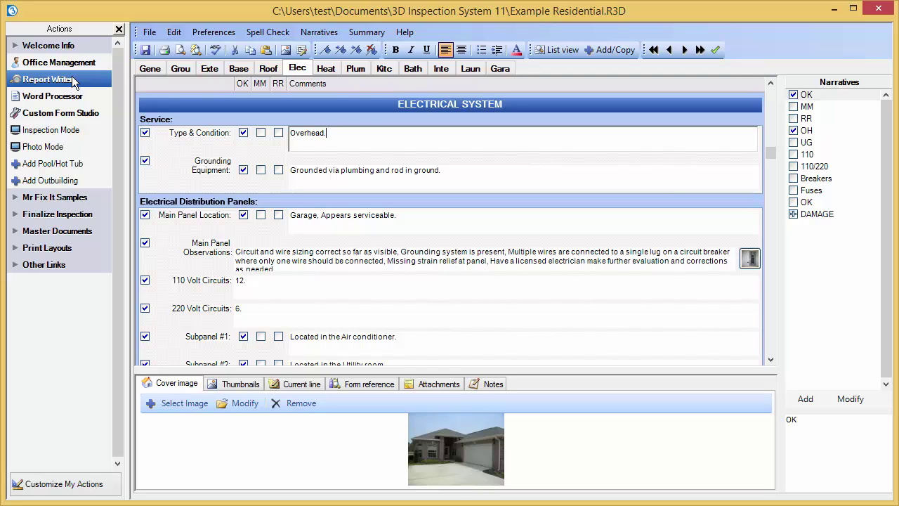
# Expand Finalize Inspection to show Add Summary, Add Summary 2, Include Contract and Include SOP info.
pyautogui.click(61, 216)
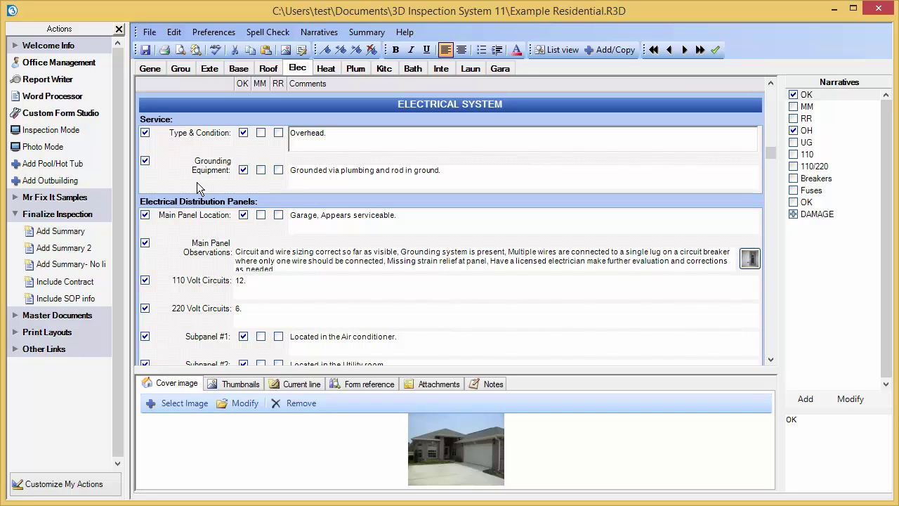
# Show the Current line text panel below the form and drag its splitter up to make it taller.
pyautogui.click(330, 140)
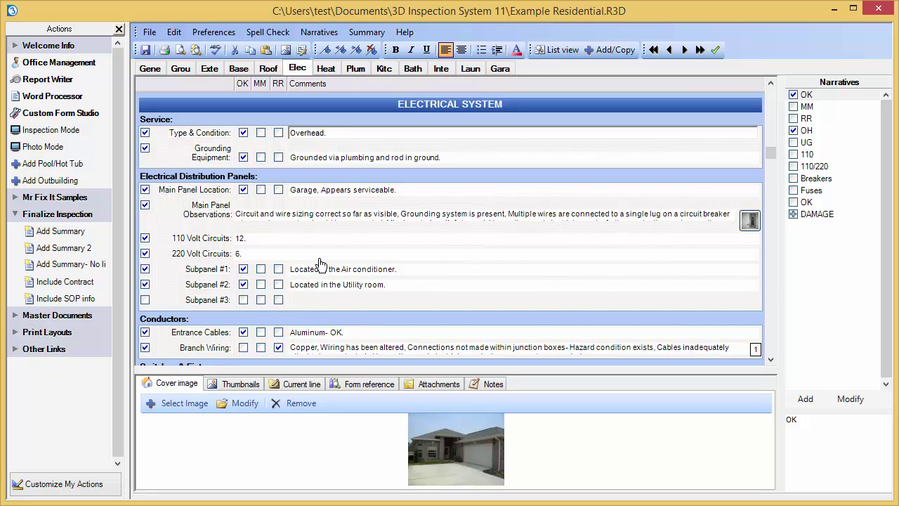
pyautogui.click(298, 384)
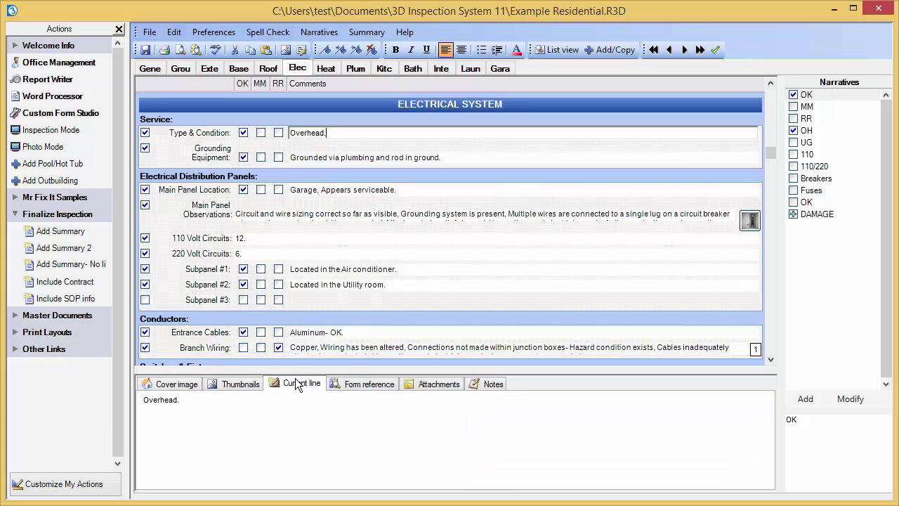
pyautogui.moveTo(296, 373); pyautogui.dragTo(294, 303)
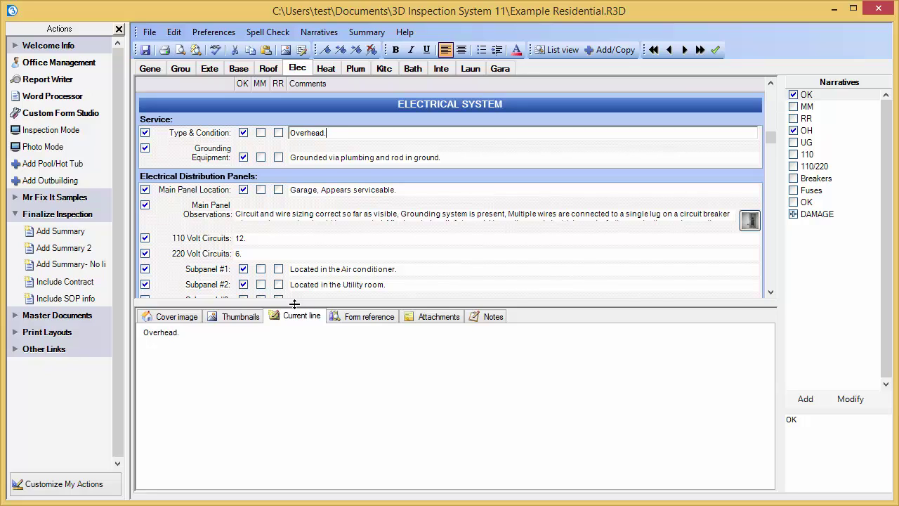
# Toggle the Narratives panel off and back on, then switch to List view with sections on top.
pyautogui.click(327, 35)
pyautogui.click(330, 47)
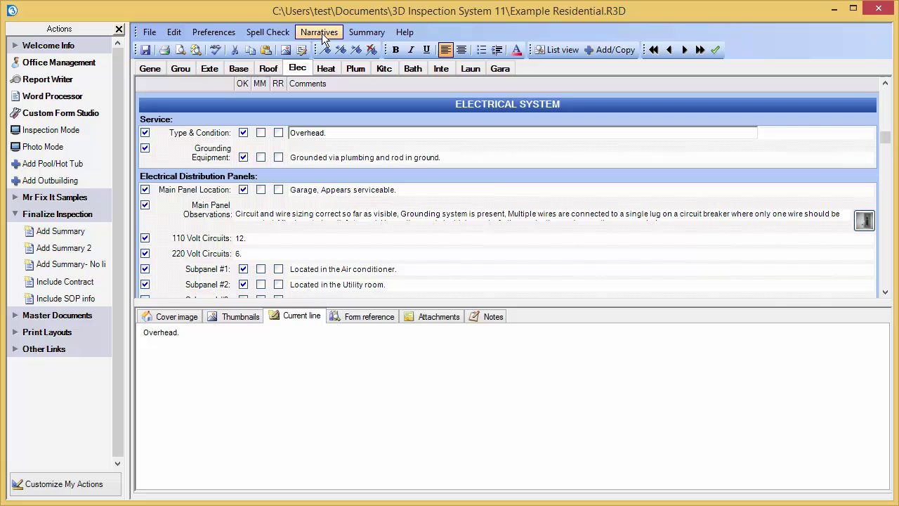
pyautogui.click(323, 36)
pyautogui.click(328, 47)
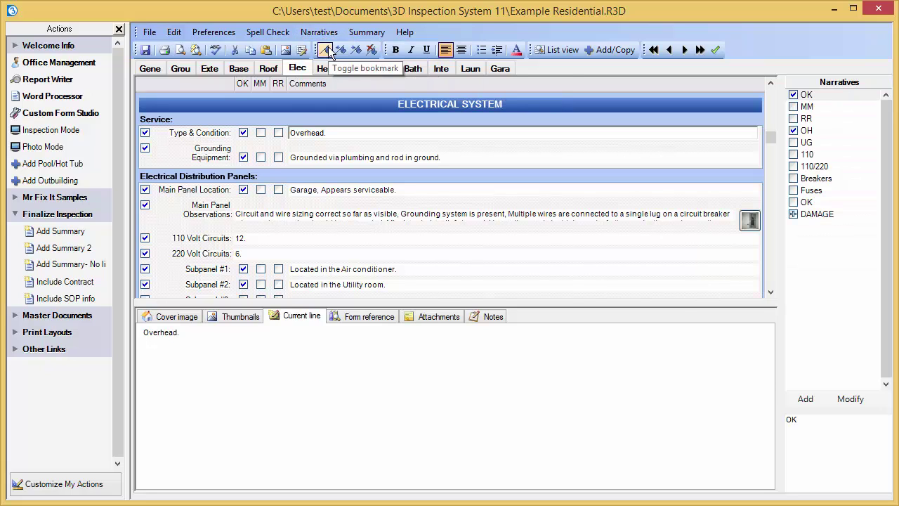
pyautogui.click(544, 52)
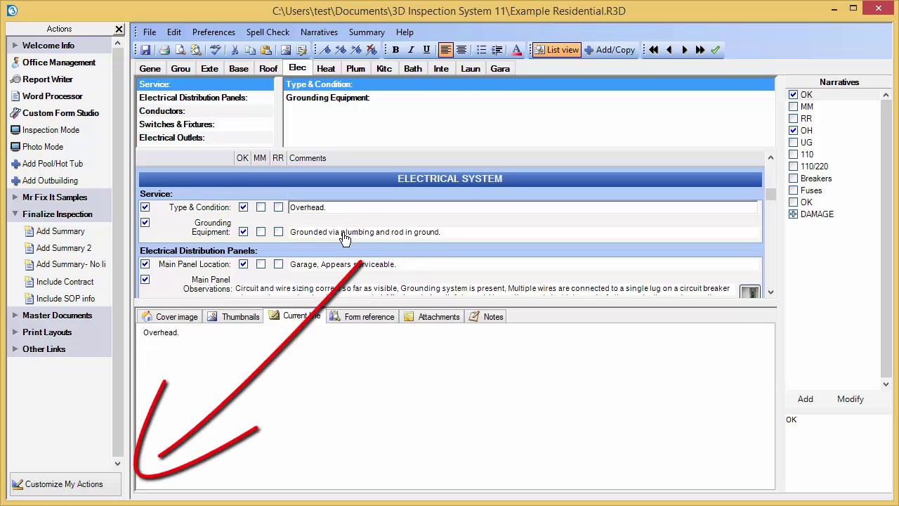
# In Customize My Actions, add a new action named 'Review Report' and advance to category selection.
pyautogui.click(64, 491)
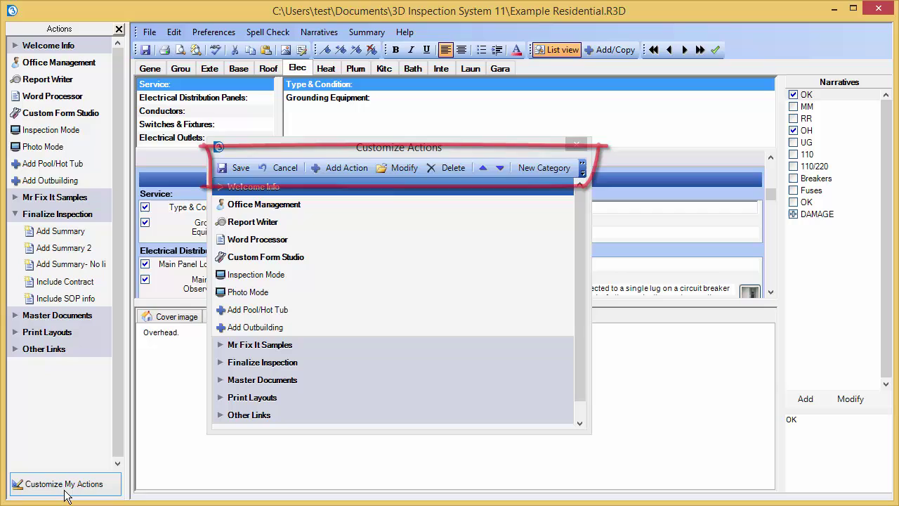
pyautogui.click(337, 170)
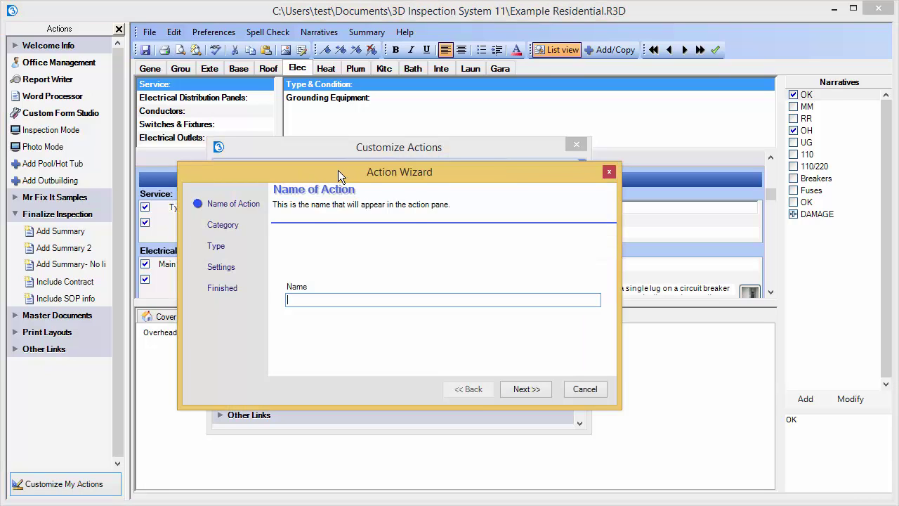
pyautogui.write('Review Report')
pyautogui.click(516, 388)
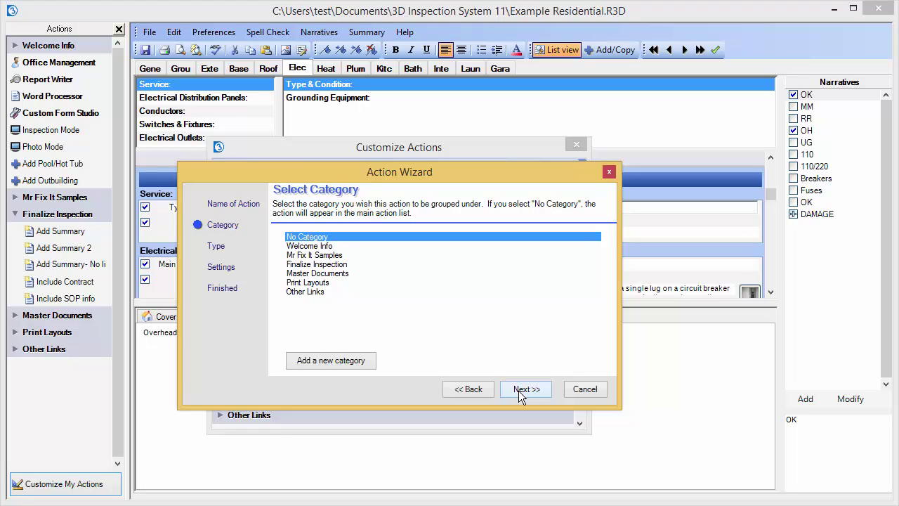
# Keep No Category and set the action type to Report Writer's Memorize Screen Configuration.
pyautogui.click(518, 390)
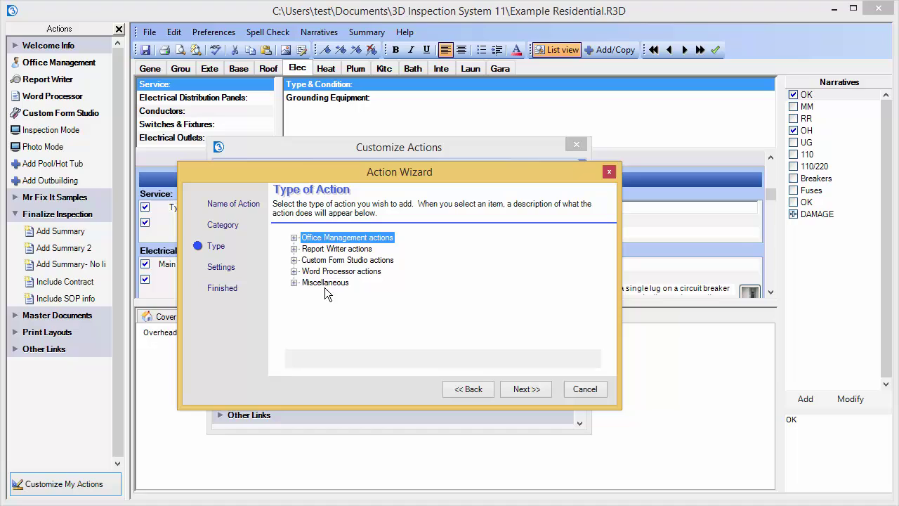
pyautogui.click(294, 249)
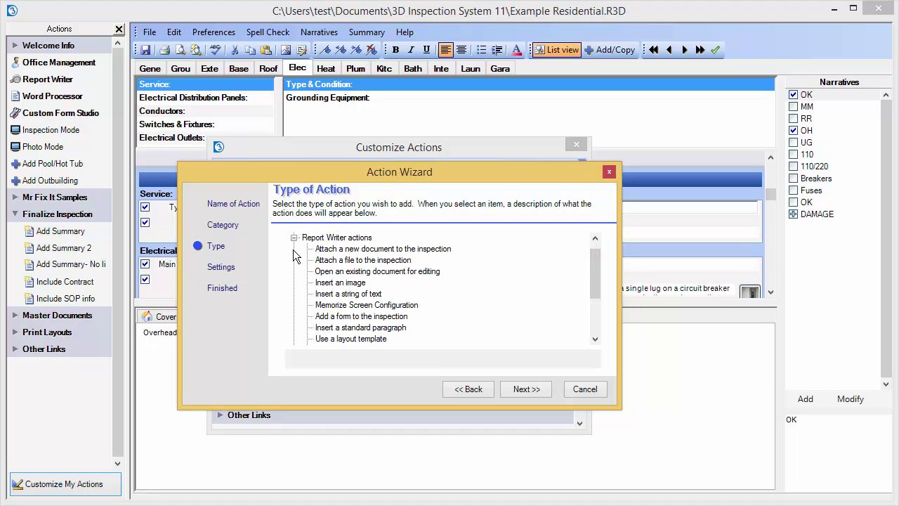
pyautogui.click(348, 306)
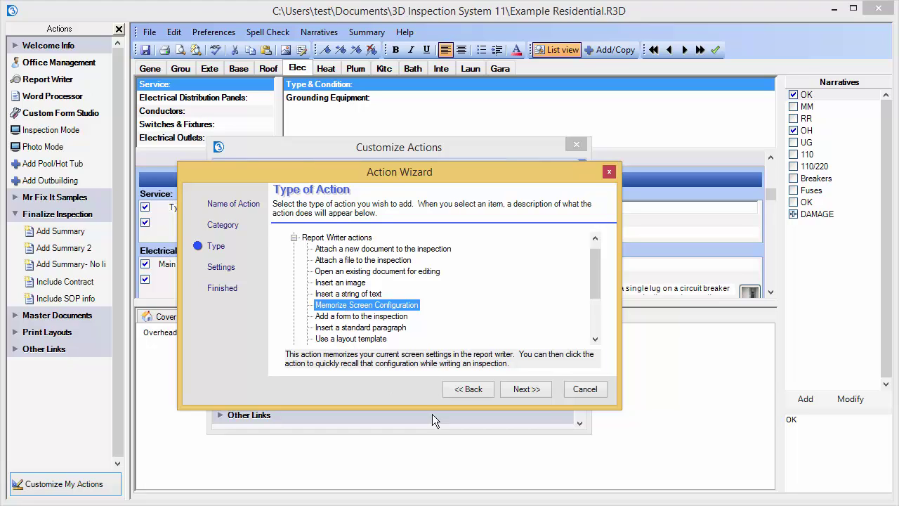
pyautogui.click(538, 391)
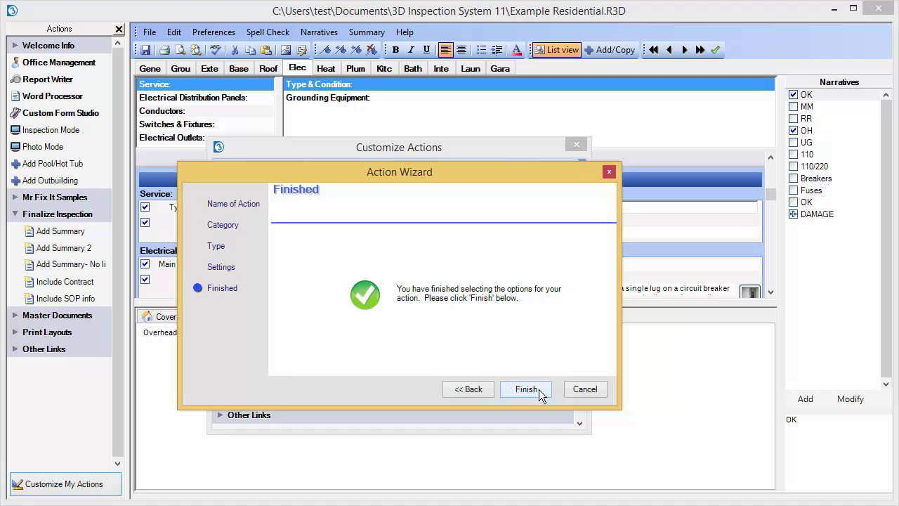
# Finish the wizard and move Review Report up seven places to sit just below Photo Mode.
pyautogui.click(526, 389)
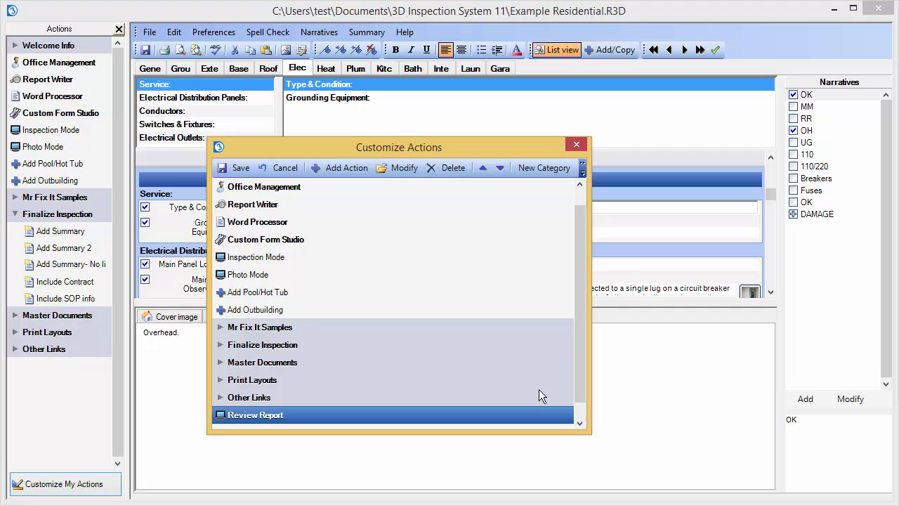
pyautogui.click(481, 167)
pyautogui.click(482, 168)
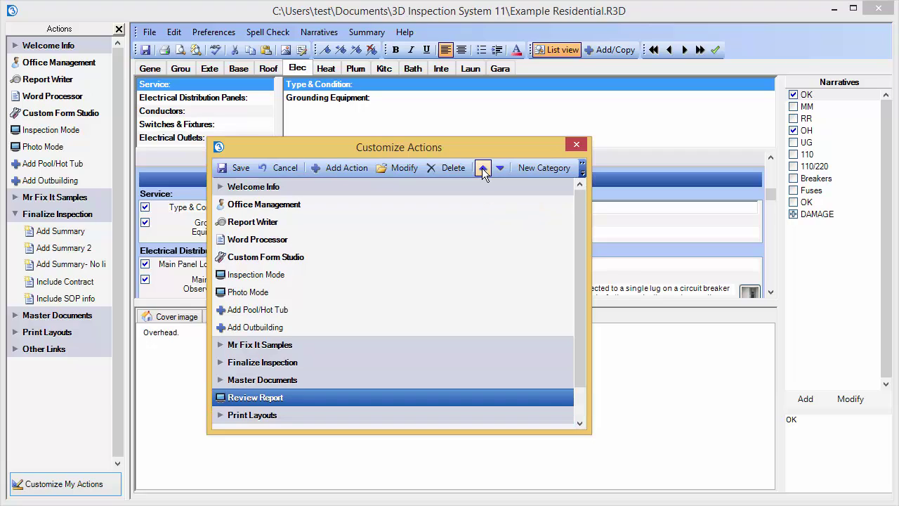
pyautogui.click(482, 168)
pyautogui.click(482, 168)
pyautogui.click(482, 168)
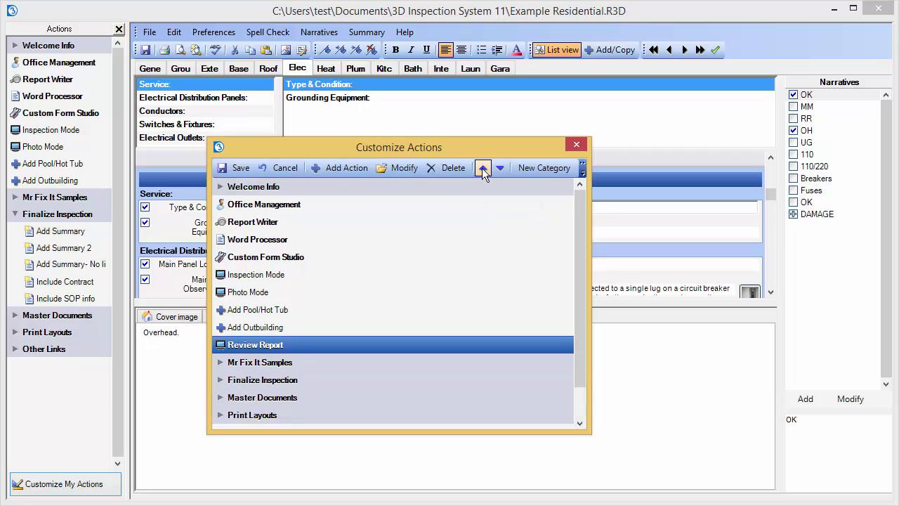
pyautogui.click(482, 168)
pyautogui.click(481, 168)
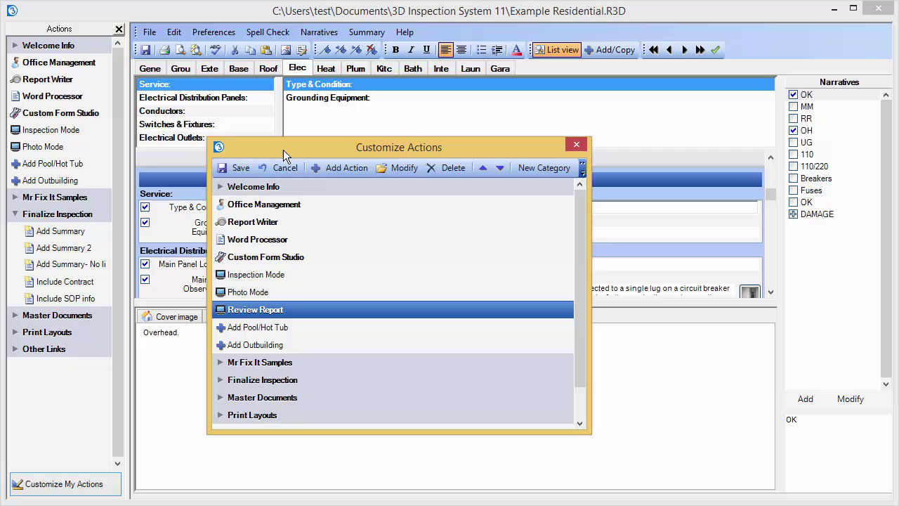
# Save the actions, switch to Inspection Mode and Photo Mode, then test Review Report restores the layout.
pyautogui.click(239, 169)
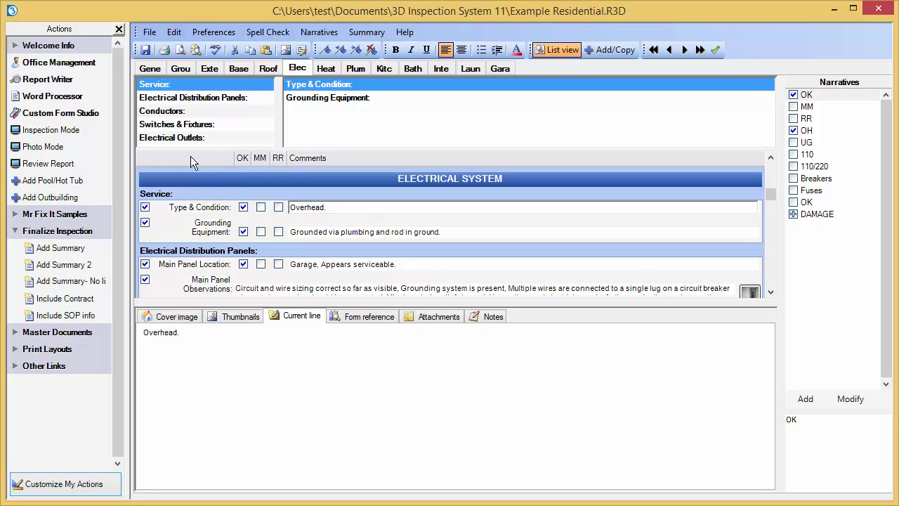
pyautogui.click(60, 139)
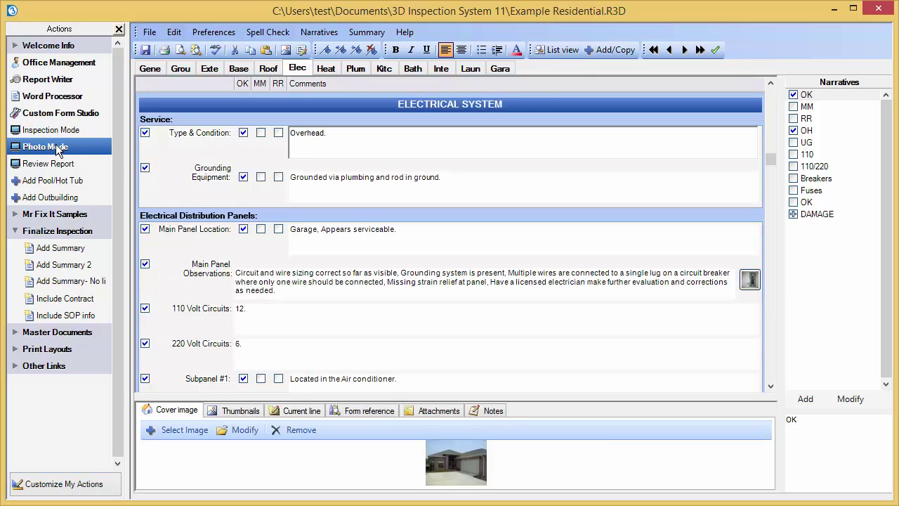
pyautogui.click(59, 148)
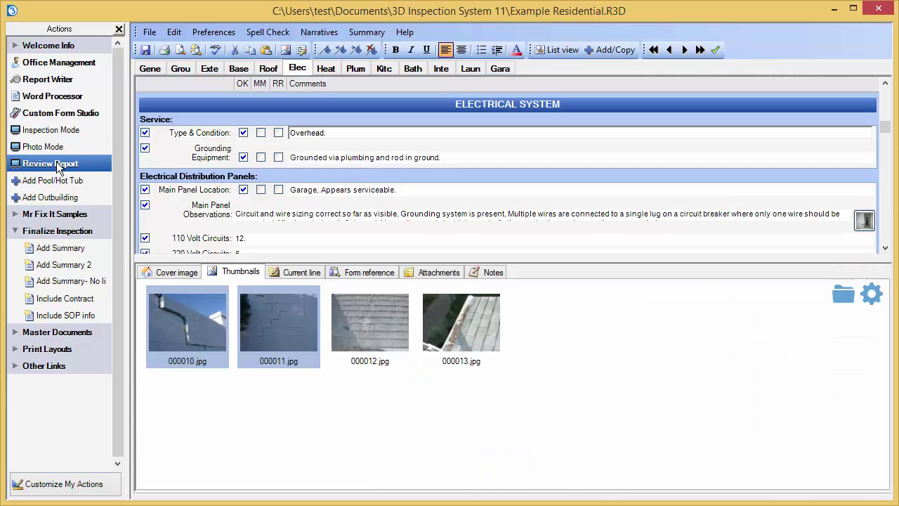
pyautogui.click(56, 164)
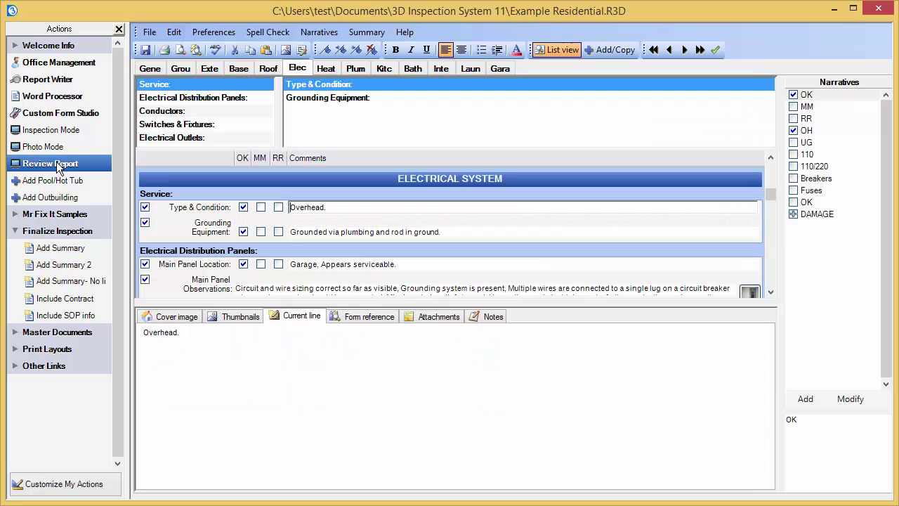